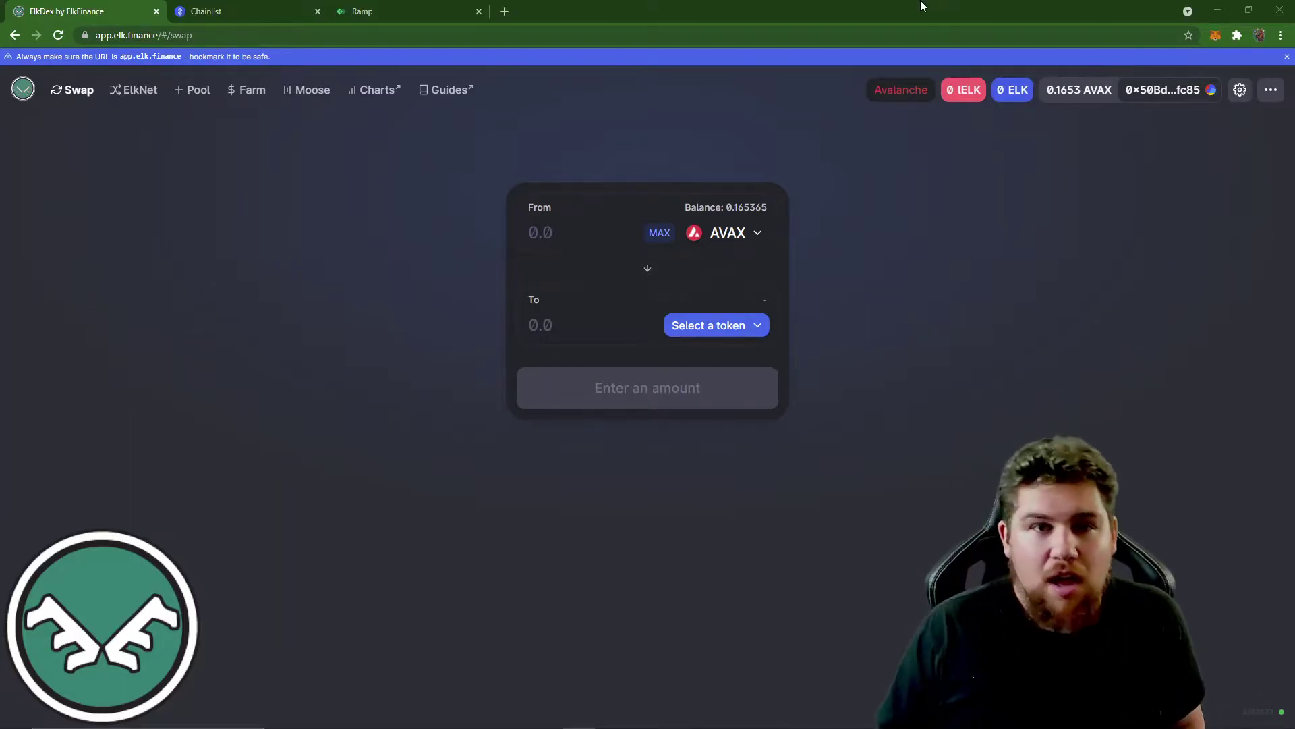
Switch to the Ramp purchase page, browse the available assets and choose BNB on Binance Smart Chain as the asset to buy.
{"action": "left_click", "coordinate": [367, 11]}
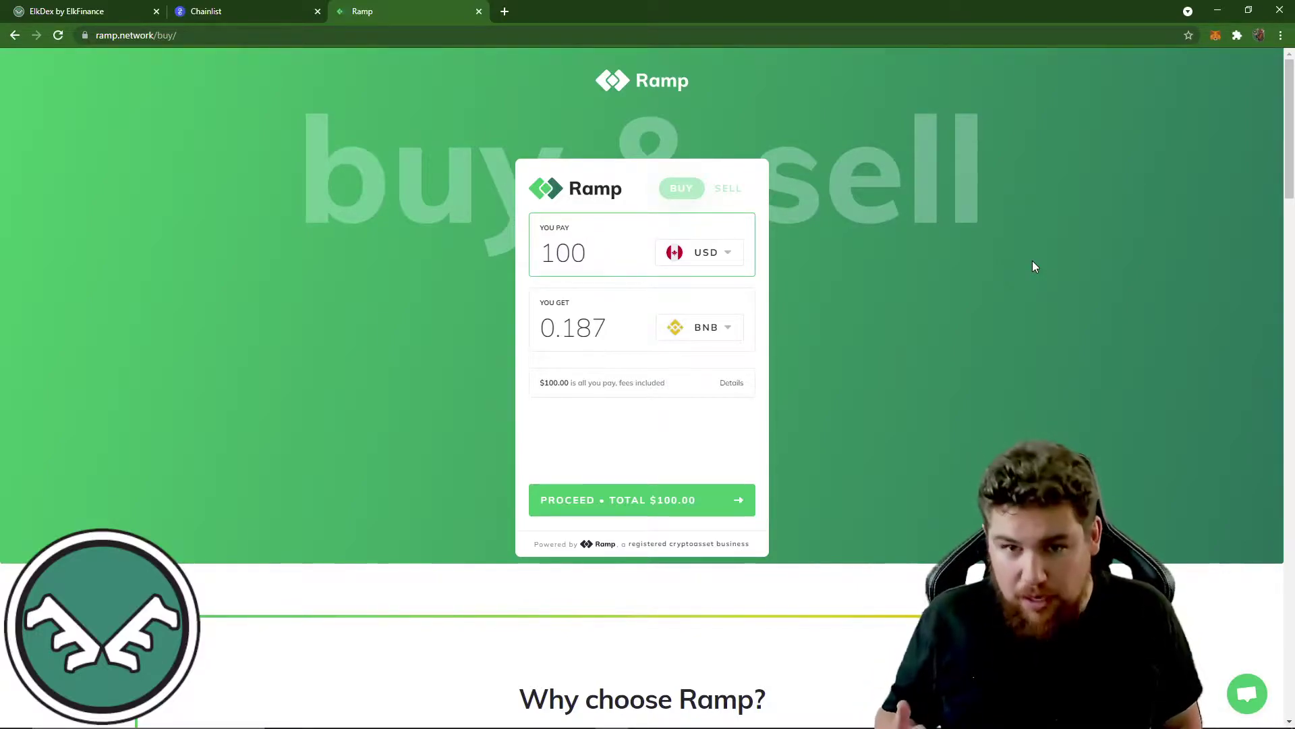
{"action": "left_click", "coordinate": [709, 327]}
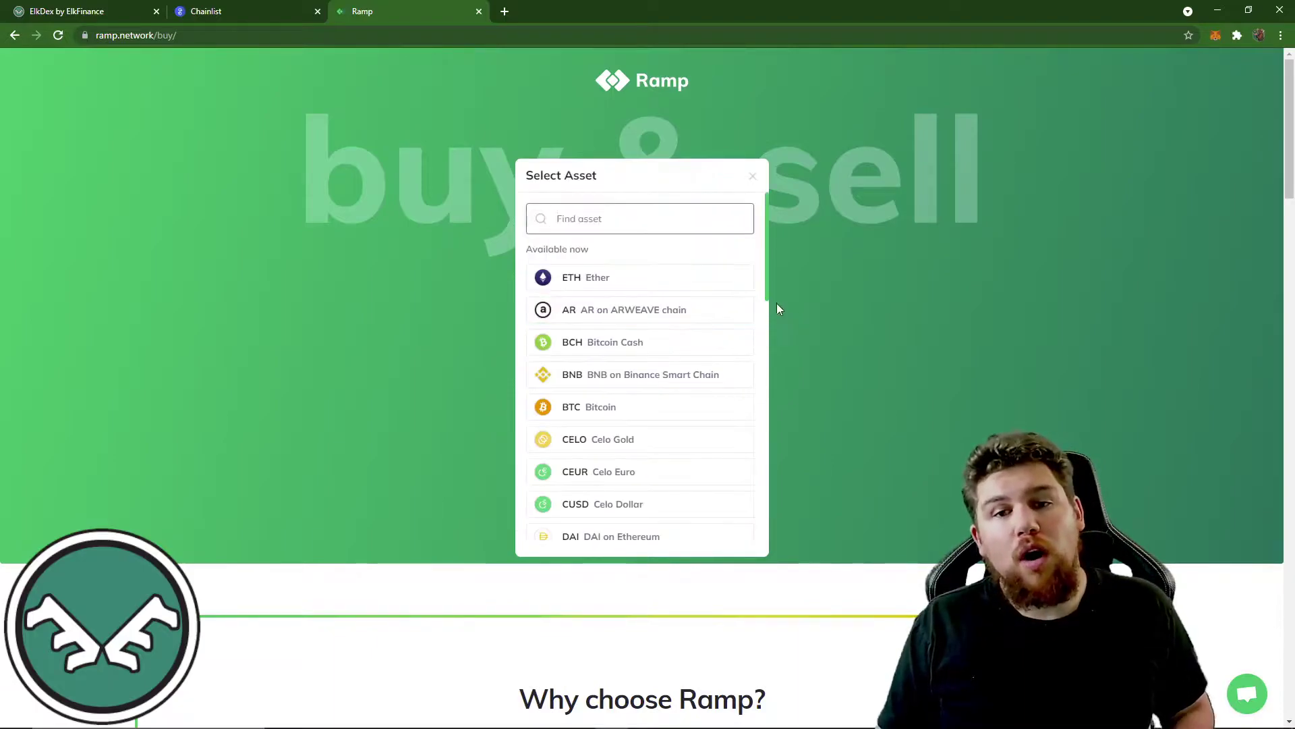
{"action": "scroll", "coordinate": [715, 408], "scroll_direction": "down", "scroll_amount": 3}
{"action": "scroll", "coordinate": [713, 406], "scroll_direction": "up", "scroll_amount": 2}
{"action": "scroll", "coordinate": [714, 406], "scroll_direction": "up", "scroll_amount": 1}
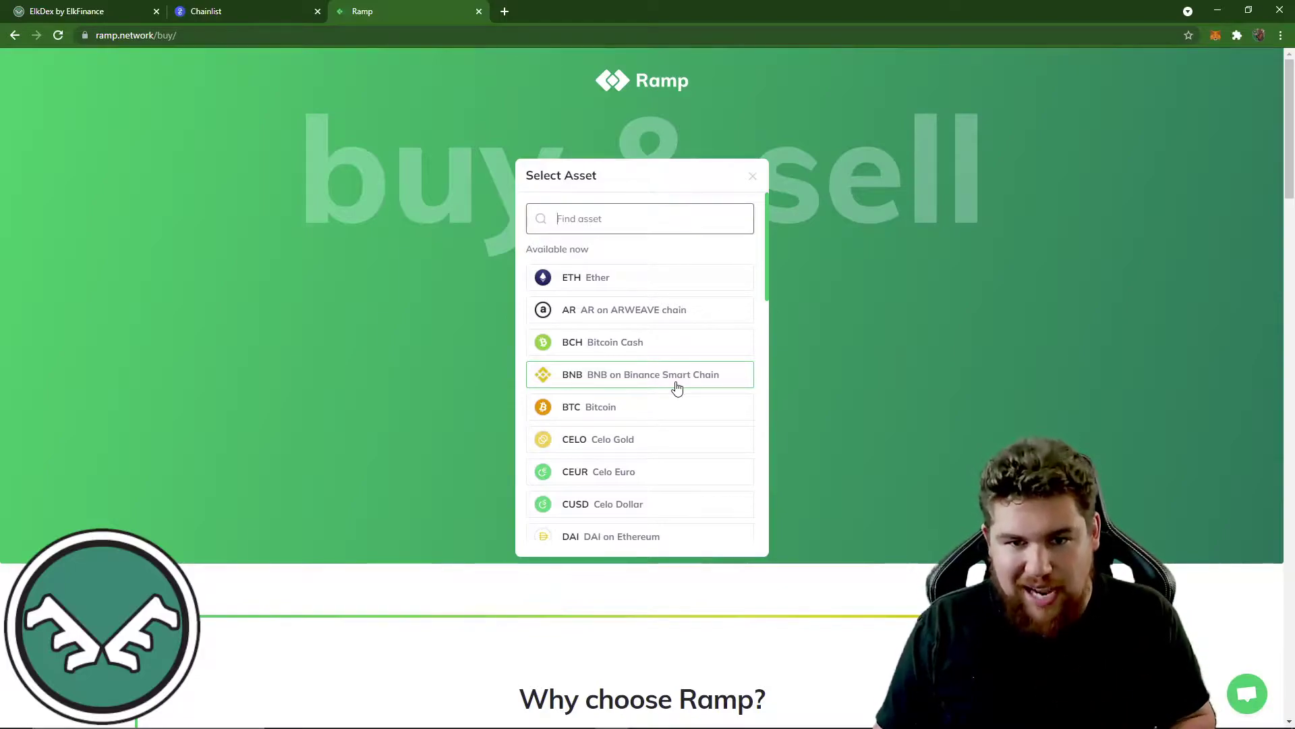
{"action": "left_click", "coordinate": [676, 383]}
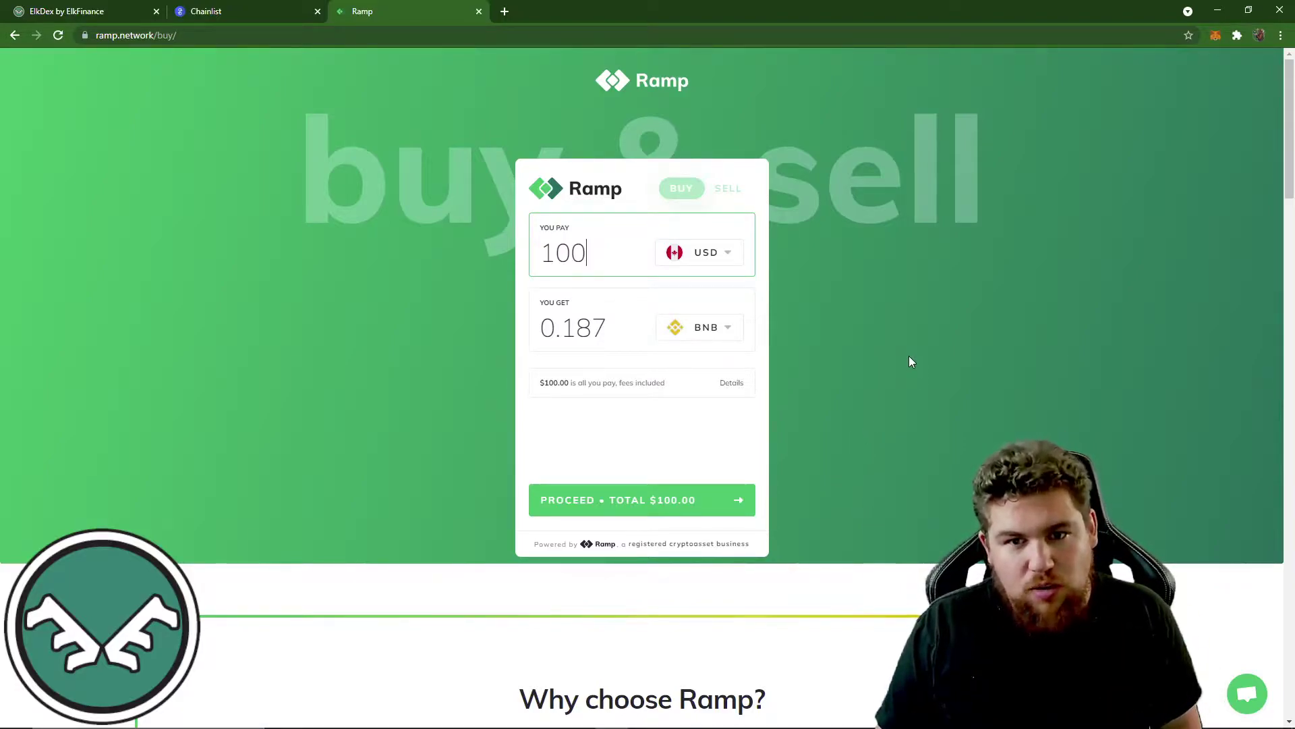
Check the MetaMask wallet and change the asset to buy on Ramp to XDAI, the xDai native stable coin.
{"action": "left_click", "coordinate": [1215, 36]}
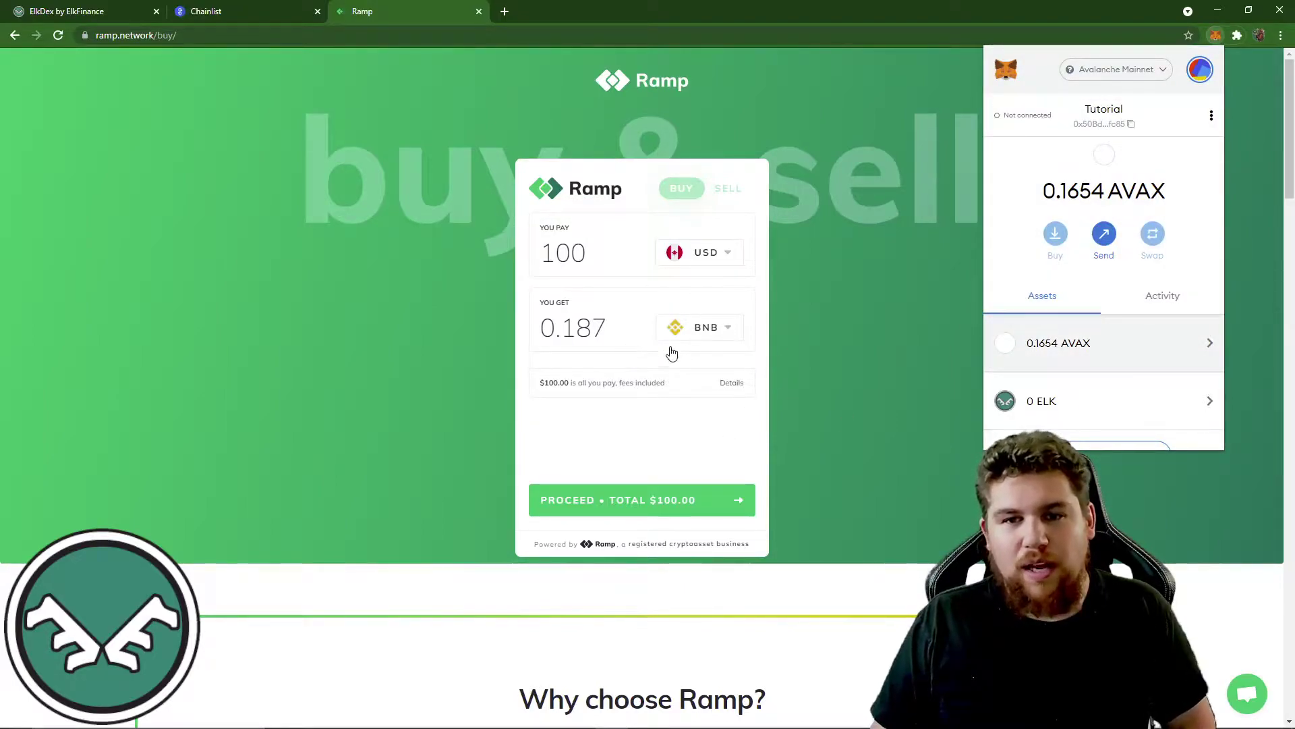
{"action": "left_click", "coordinate": [841, 364]}
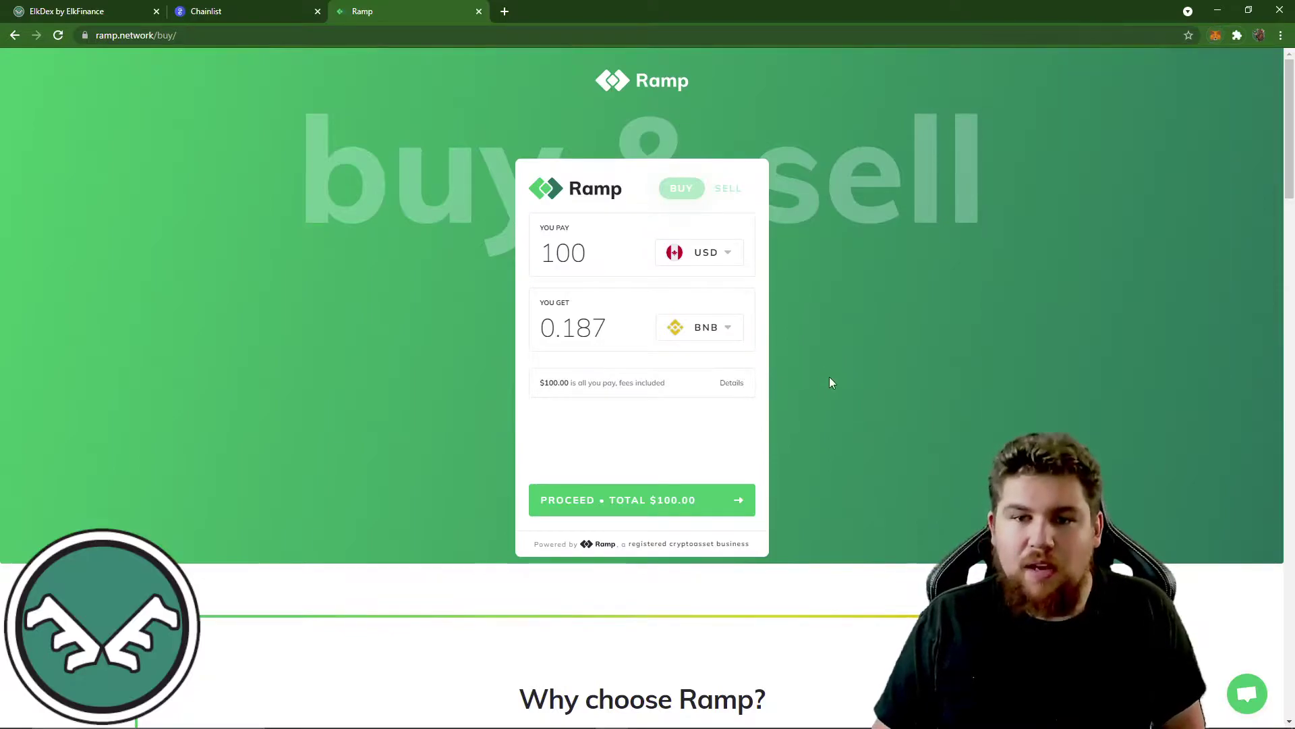
{"action": "left_click", "coordinate": [708, 327]}
{"action": "scroll", "coordinate": [739, 314], "scroll_direction": "down", "scroll_amount": 8}
{"action": "scroll", "coordinate": [742, 322], "scroll_direction": "down", "scroll_amount": 4}
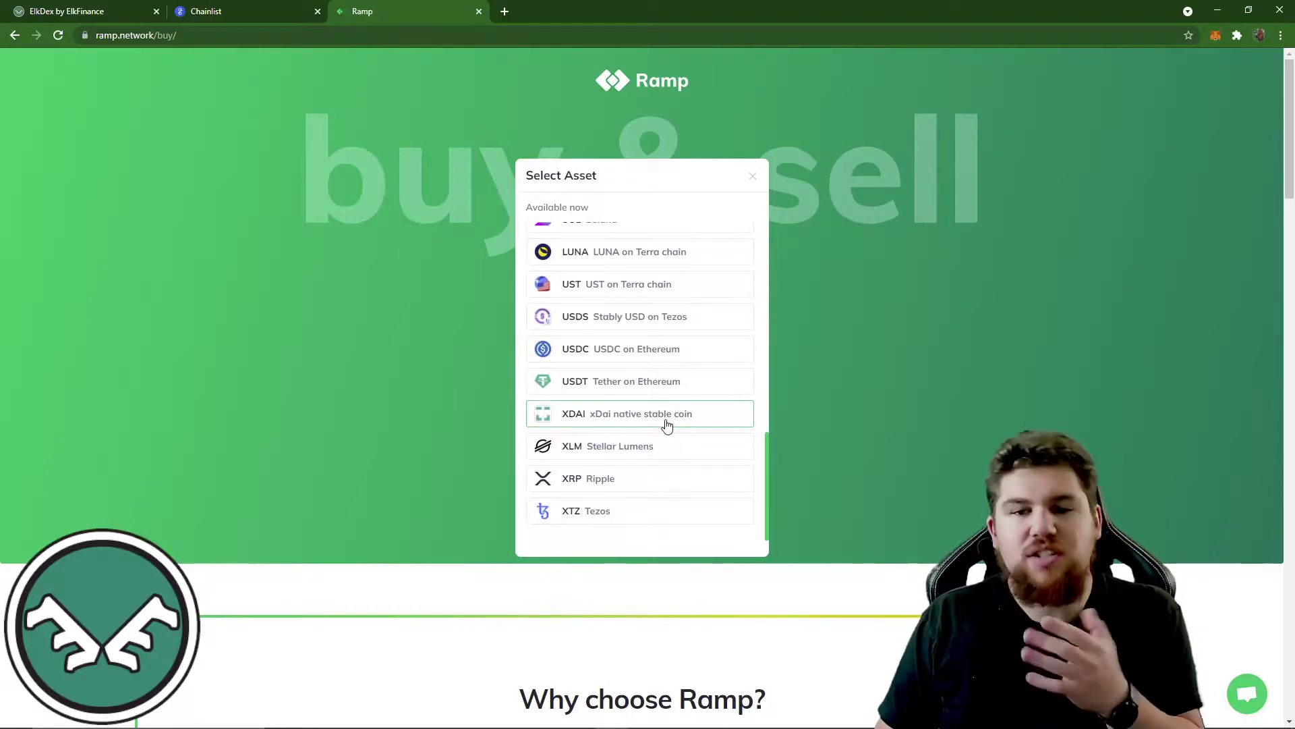
{"action": "left_click", "coordinate": [649, 422]}
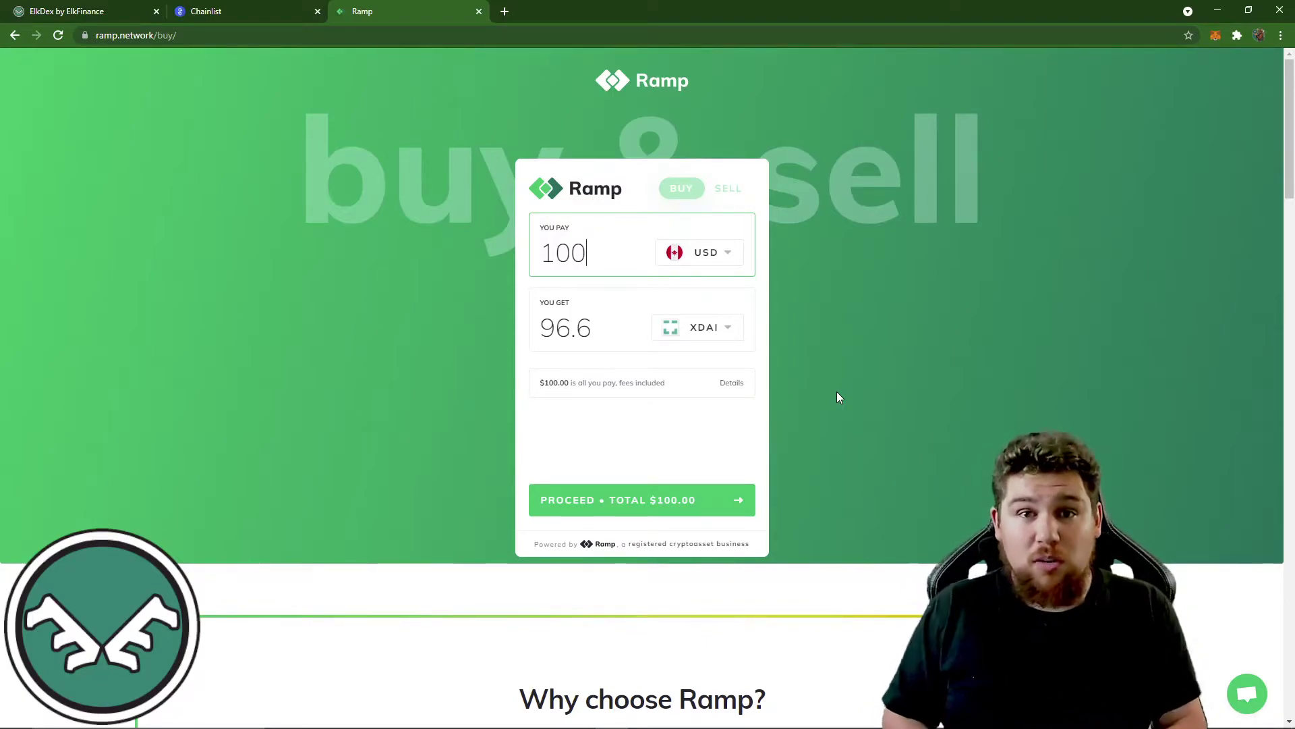
On Chainlist, search for "binance", connect the wallet and switch MetaMask to Binance Smart Chain Mainnet (chain ID 56), checking the wallet's network.
{"action": "left_click", "coordinate": [250, 12]}
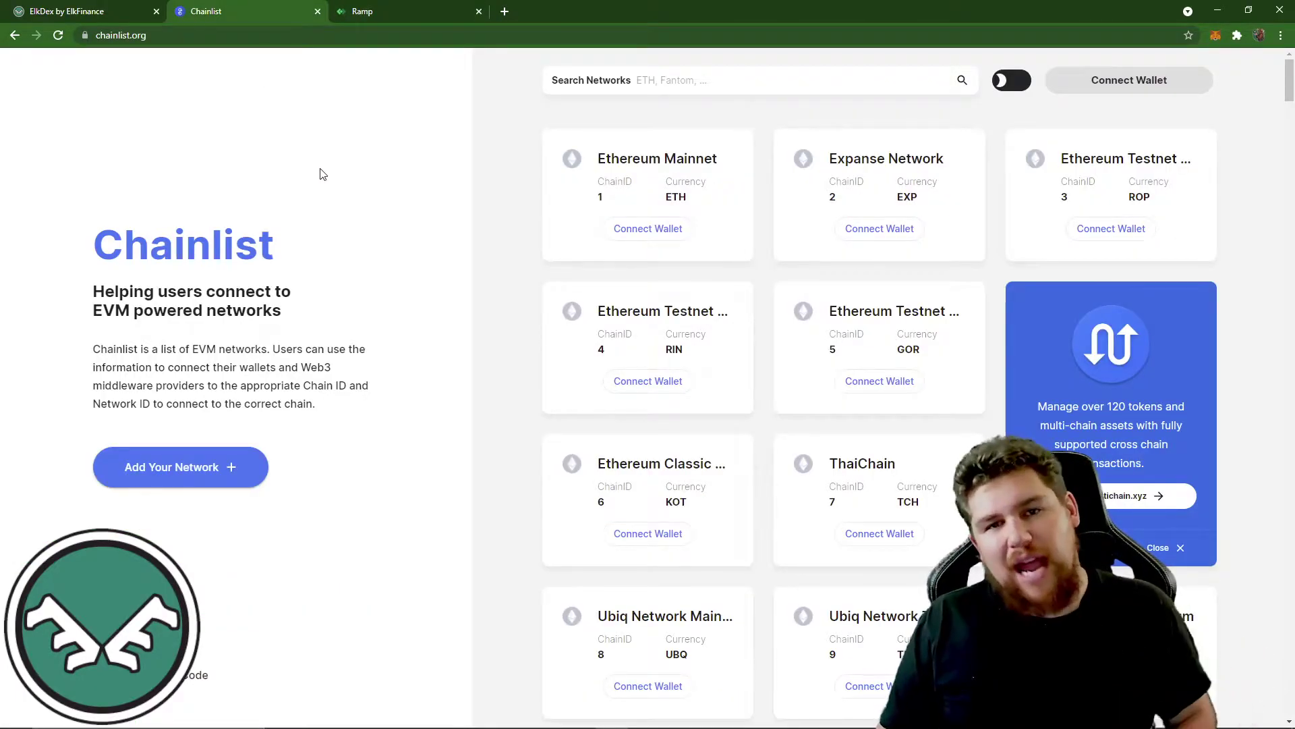
{"action": "left_click", "coordinate": [728, 84]}
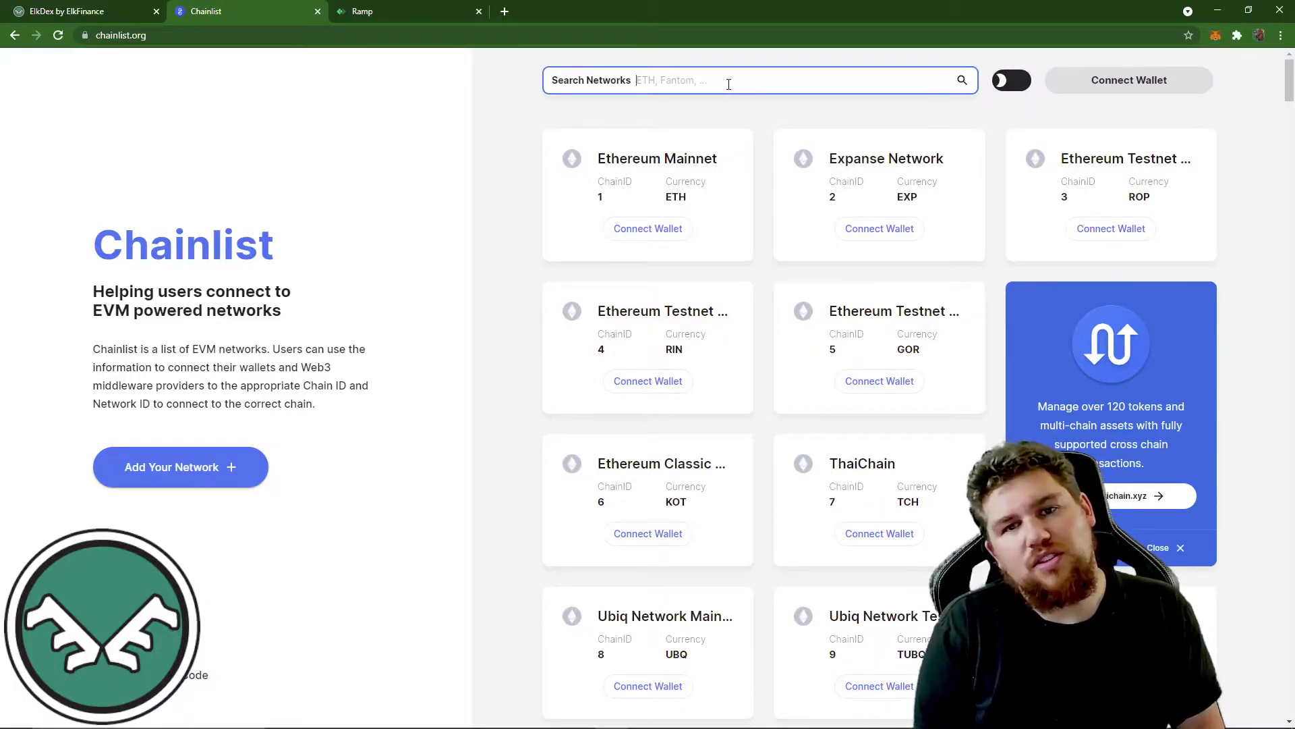
{"action": "type", "text": "binance"}
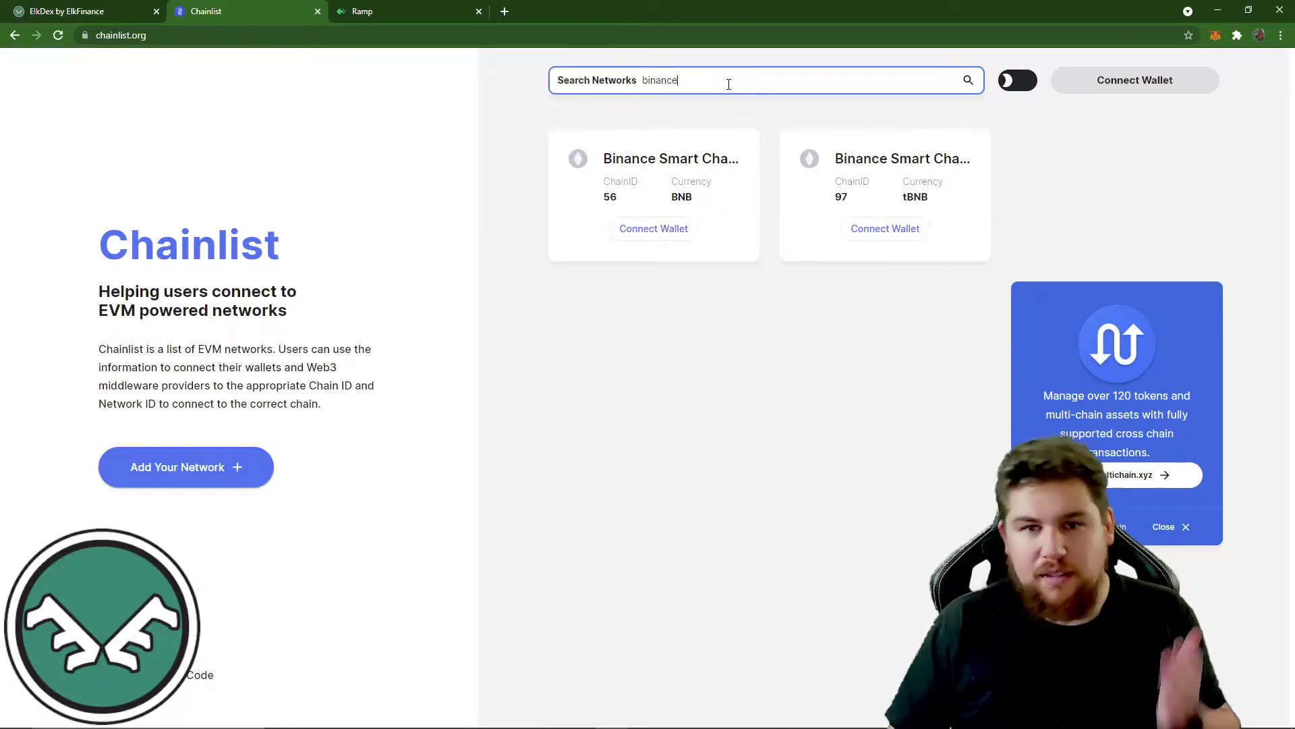
{"action": "left_click", "coordinate": [662, 238]}
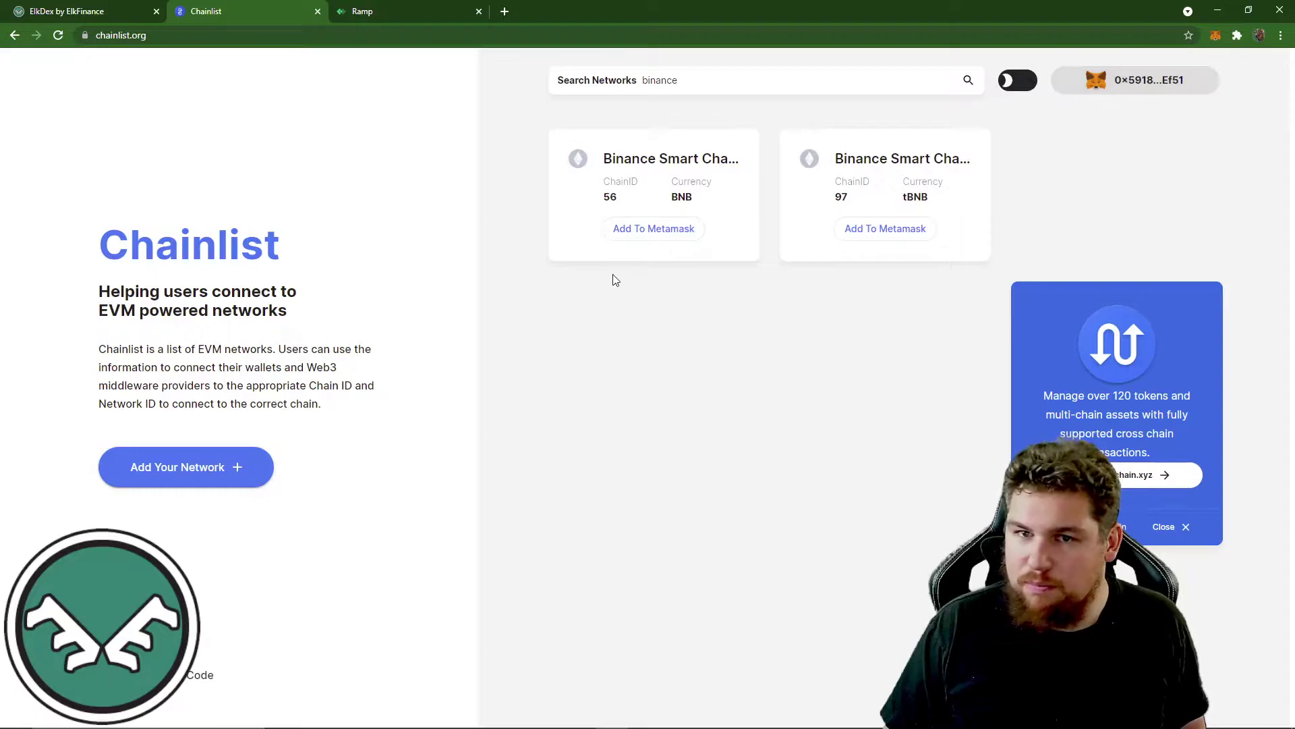
{"action": "left_click", "coordinate": [670, 232]}
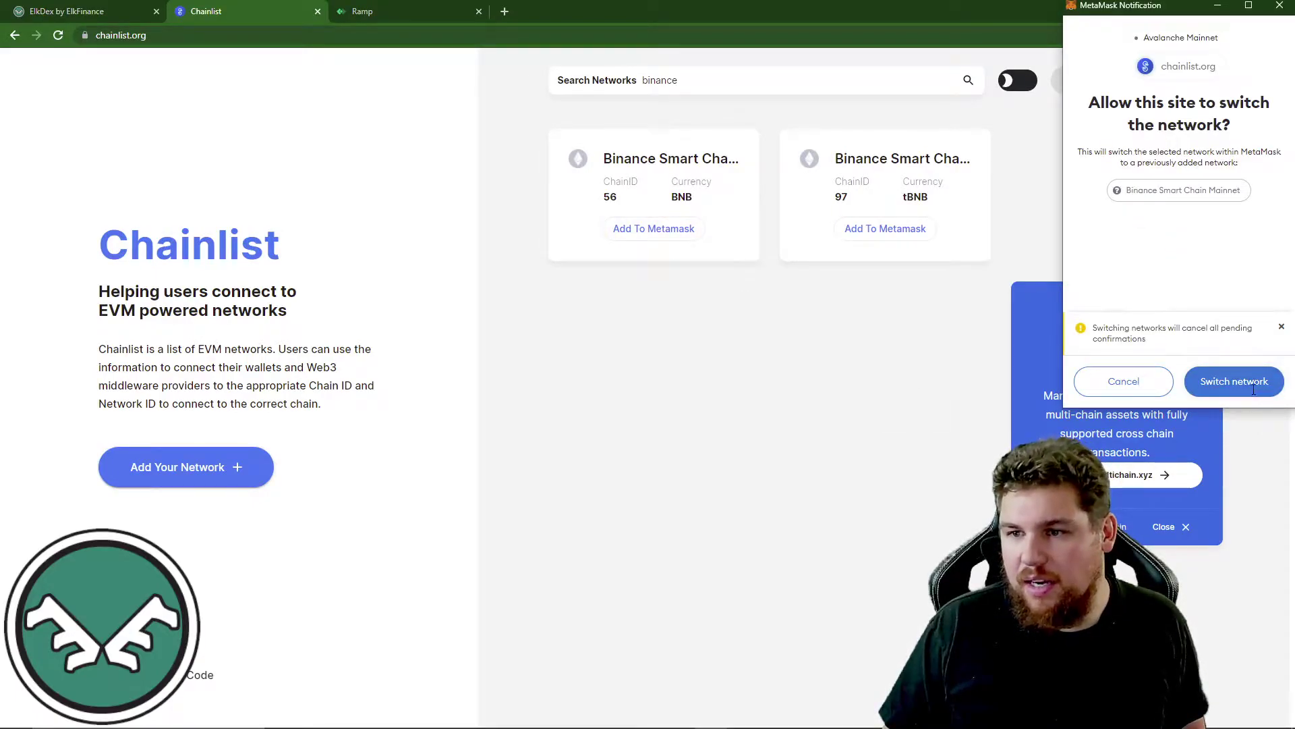
{"action": "left_click", "coordinate": [1234, 382]}
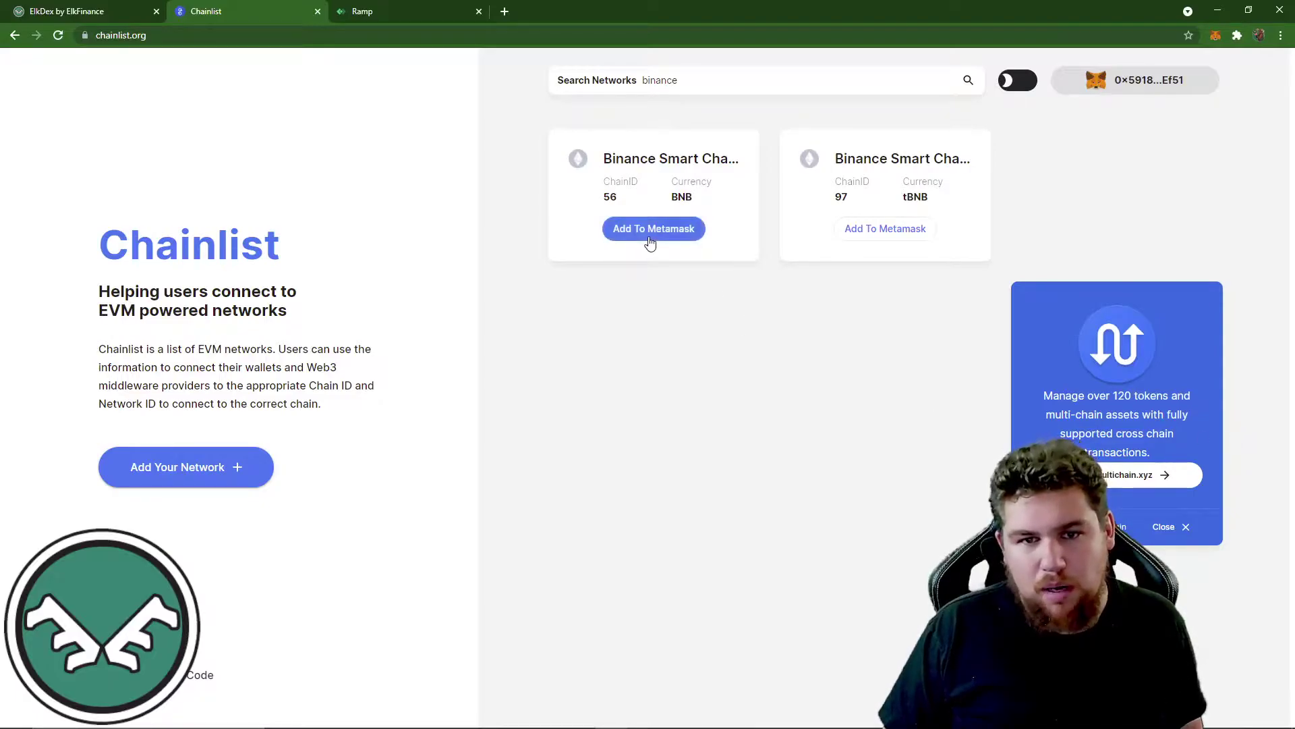
{"action": "left_click", "coordinate": [1215, 35]}
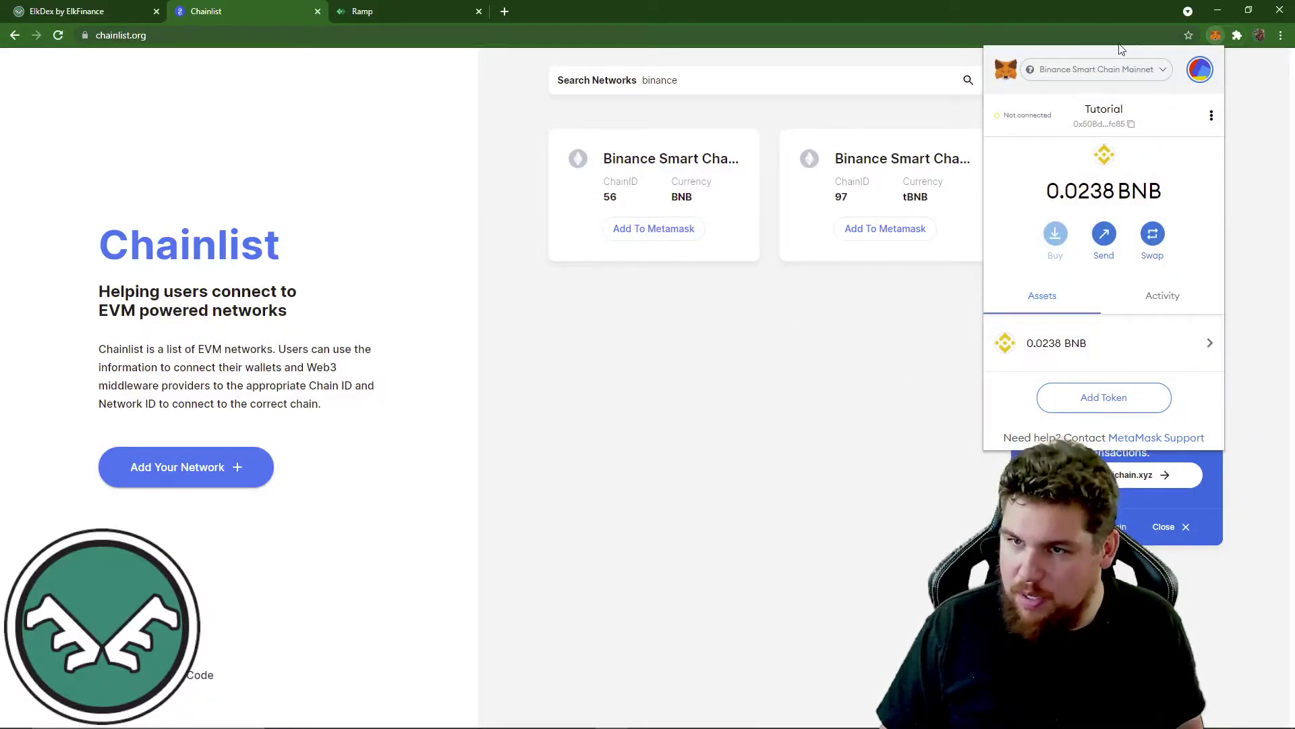
{"action": "left_click", "coordinate": [877, 431]}
Search Chainlist for "xdai", add the xDAI Chain network to MetaMask and approve switching the wallet to it.
{"action": "left_click", "coordinate": [719, 86]}
{"action": "left_click_drag", "start_coordinate": [718, 86], "coordinate": [595, 96]}
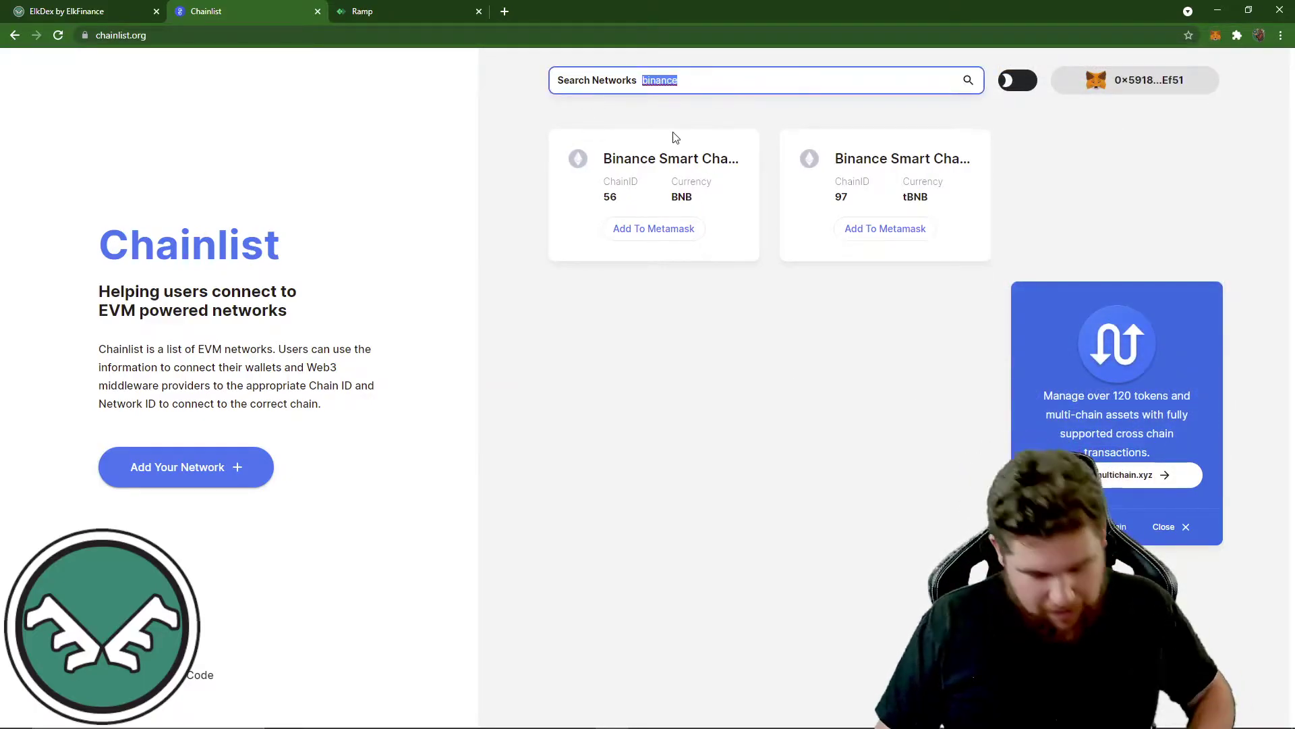
{"action": "type", "text": "xdai"}
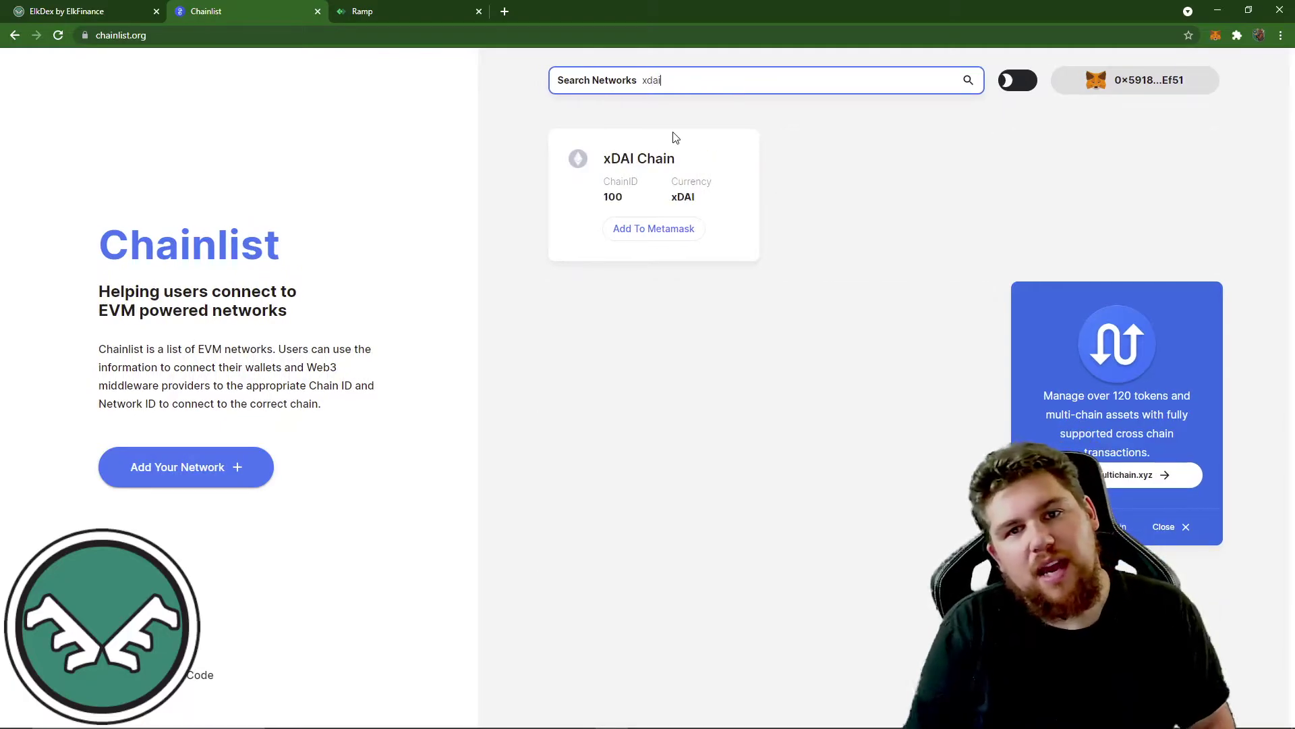
{"action": "left_click", "coordinate": [656, 230]}
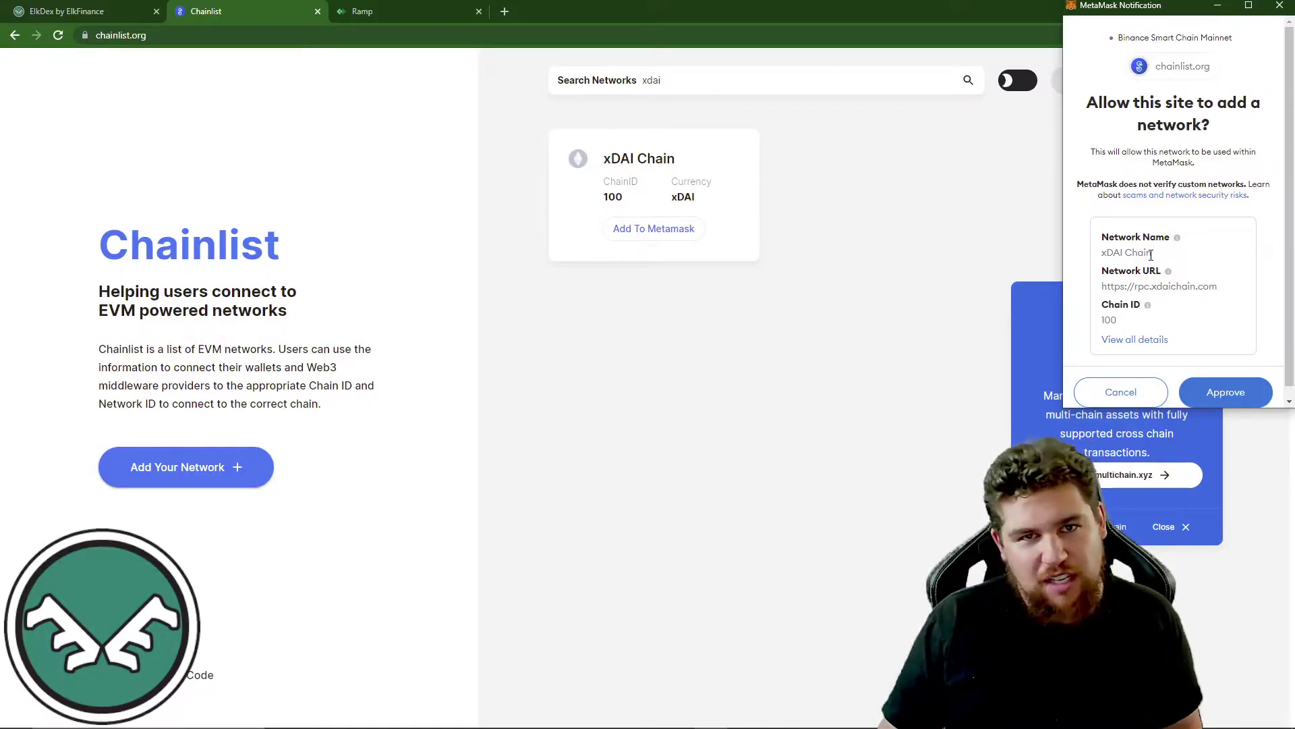
{"action": "left_click", "coordinate": [1227, 392]}
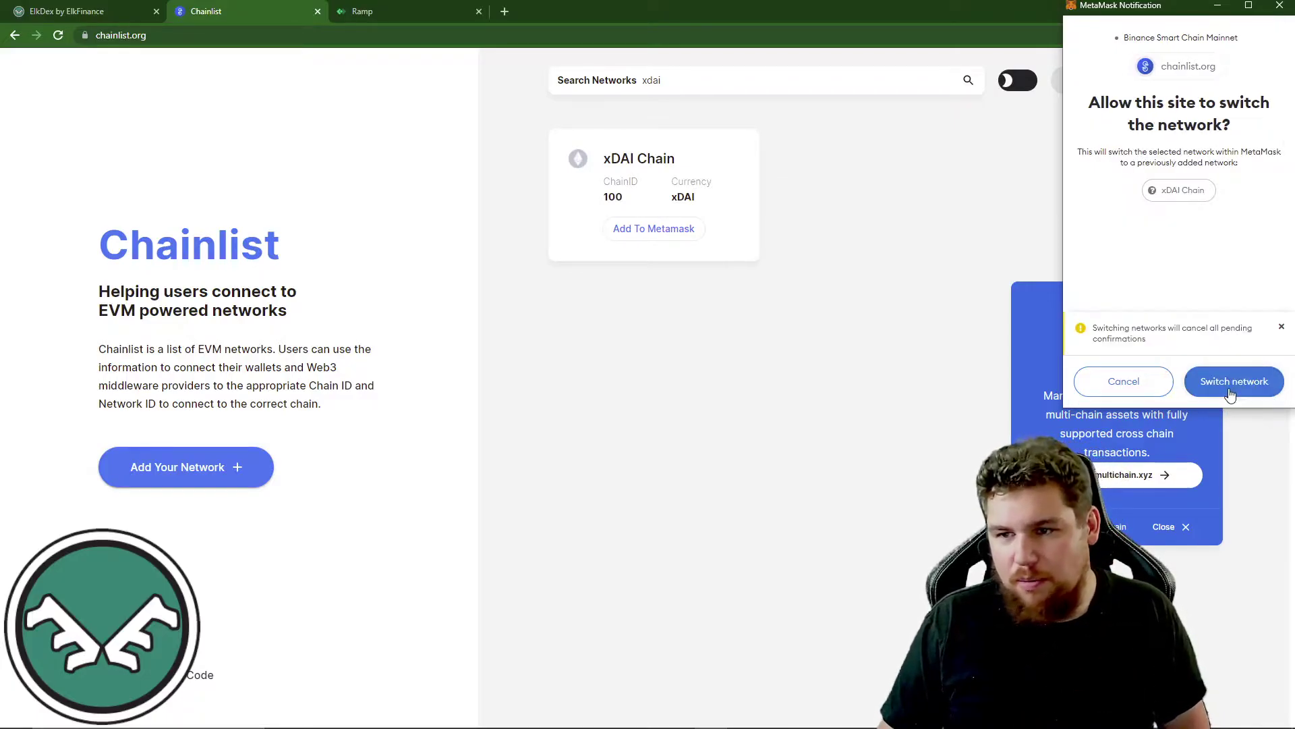
{"action": "left_click", "coordinate": [1228, 390]}
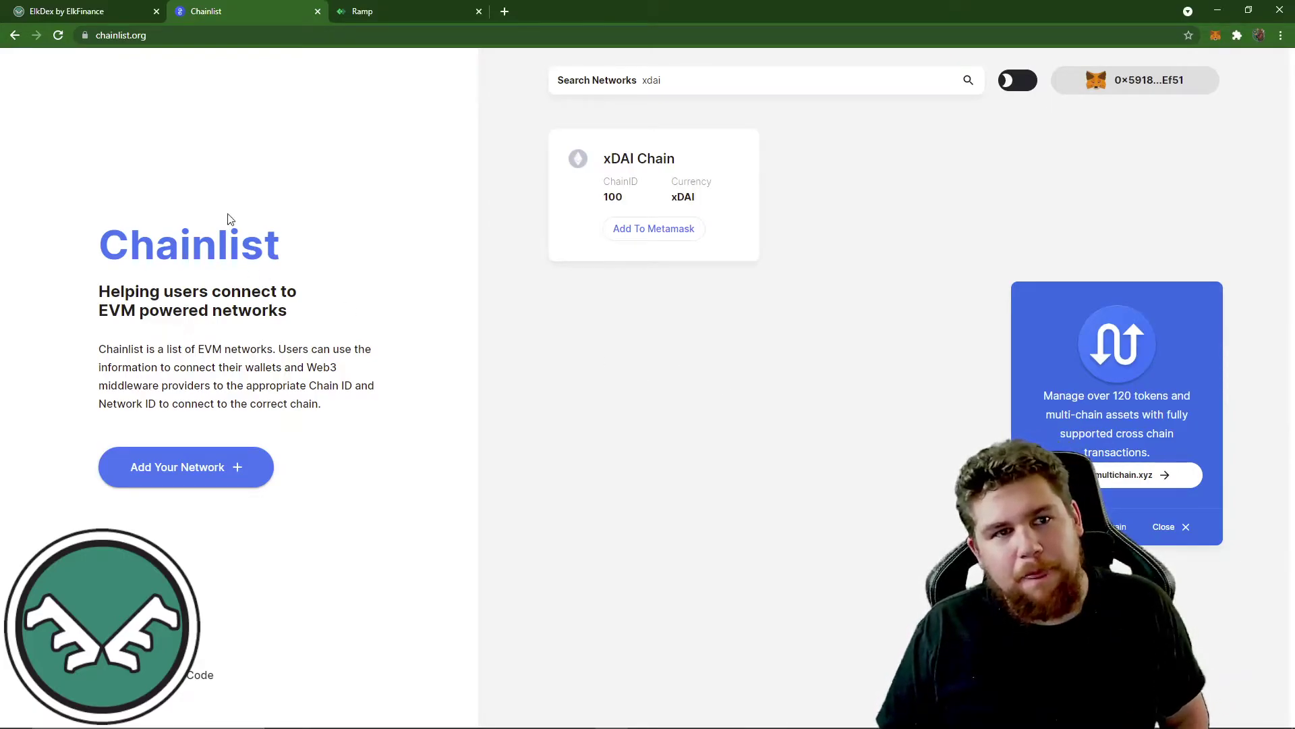
Switch to the ElkDex swap page and change the MetaMask network to Binance Smart Chain Mainnet.
{"action": "left_click", "coordinate": [102, 13]}
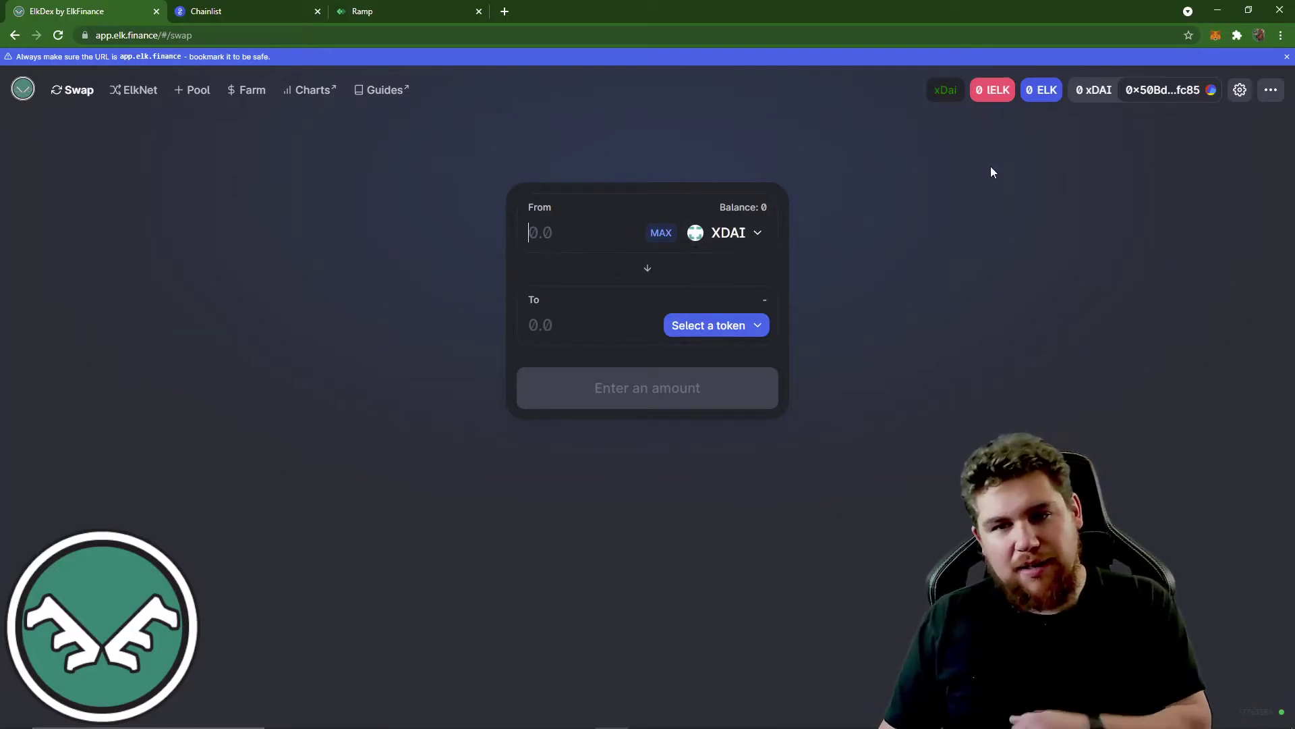
{"action": "left_click", "coordinate": [1215, 35]}
{"action": "left_click", "coordinate": [1127, 81]}
{"action": "scroll", "coordinate": [1120, 364], "scroll_direction": "down", "scroll_amount": 1}
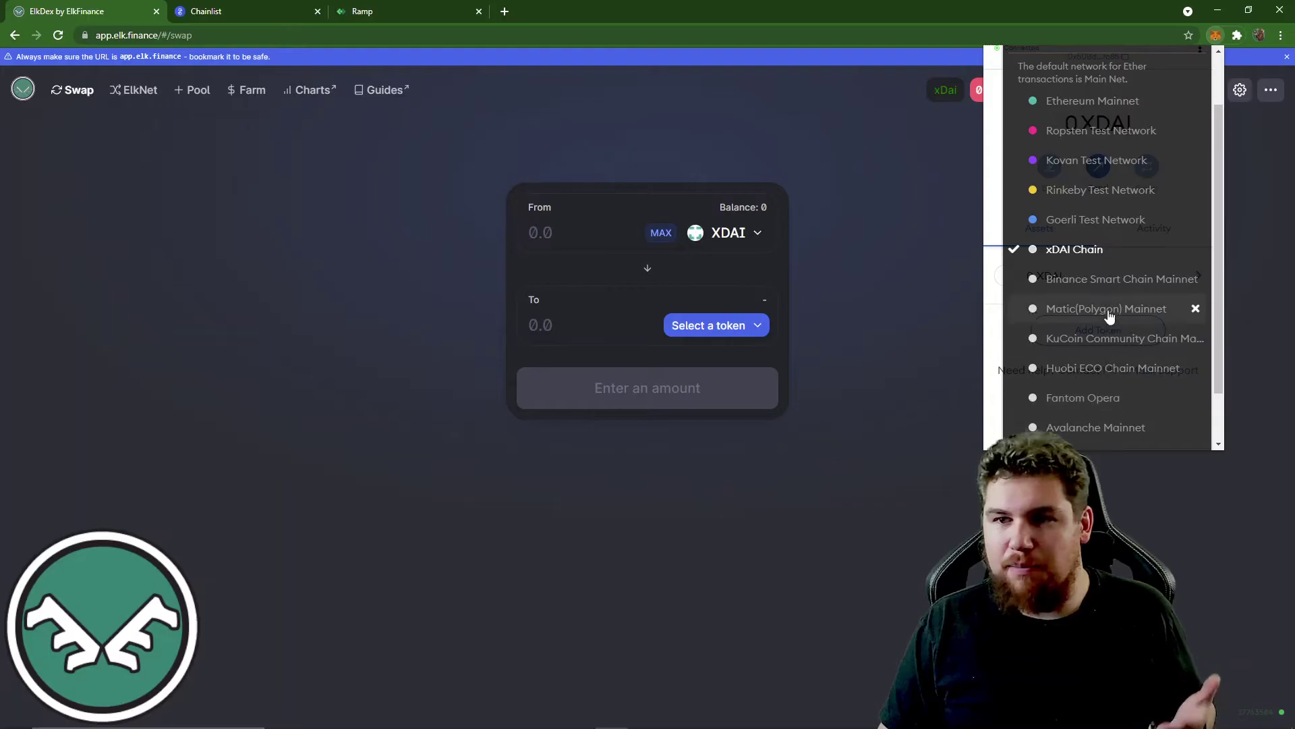
{"action": "left_click", "coordinate": [1122, 279]}
{"action": "left_click", "coordinate": [788, 270]}
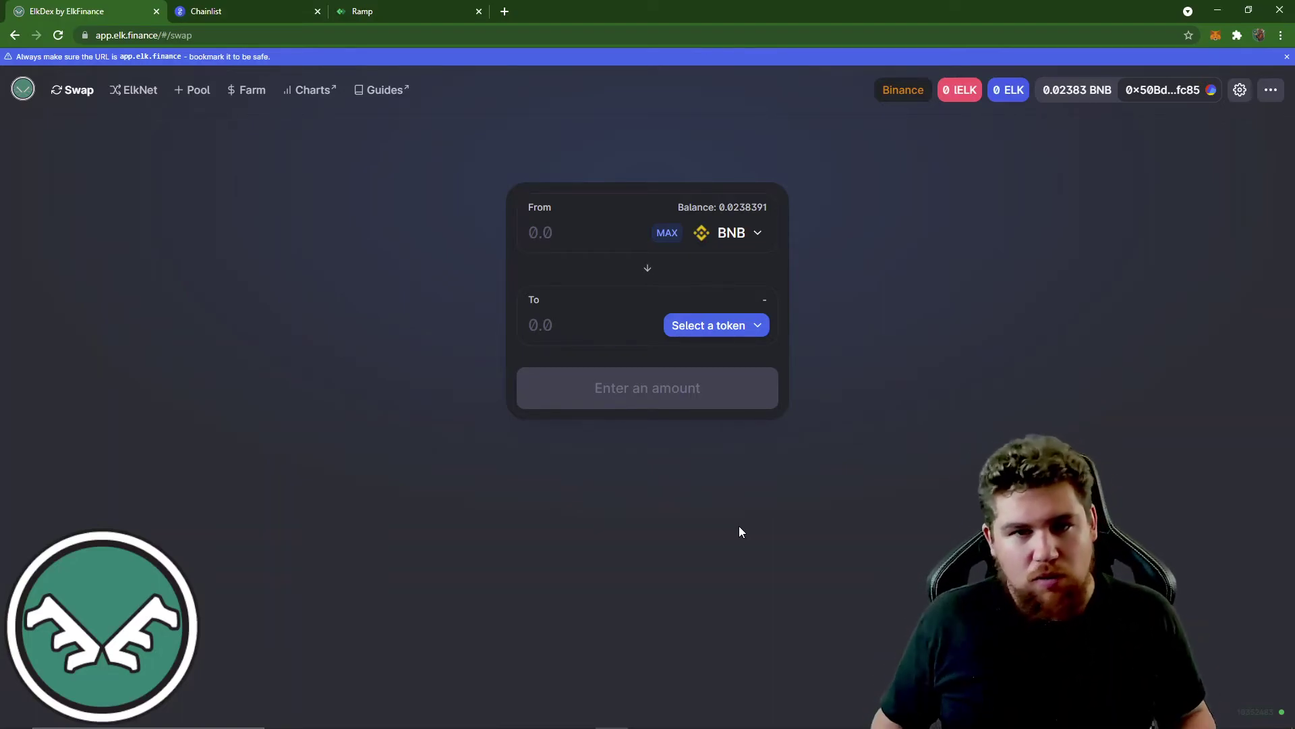
Set up a swap of the maximum available BNB amount into ELK.
{"action": "left_click", "coordinate": [661, 234]}
{"action": "left_click", "coordinate": [702, 326]}
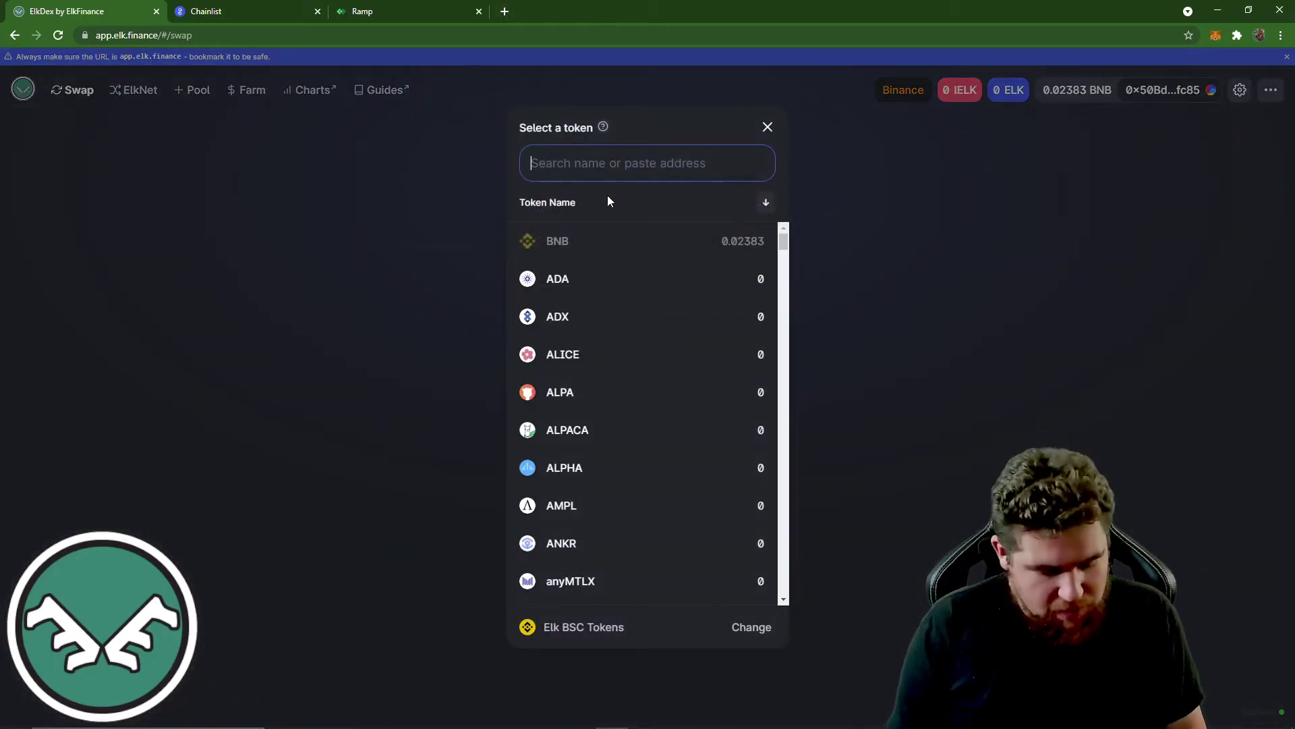
{"action": "type", "text": "elk"}
{"action": "left_click", "coordinate": [611, 241]}
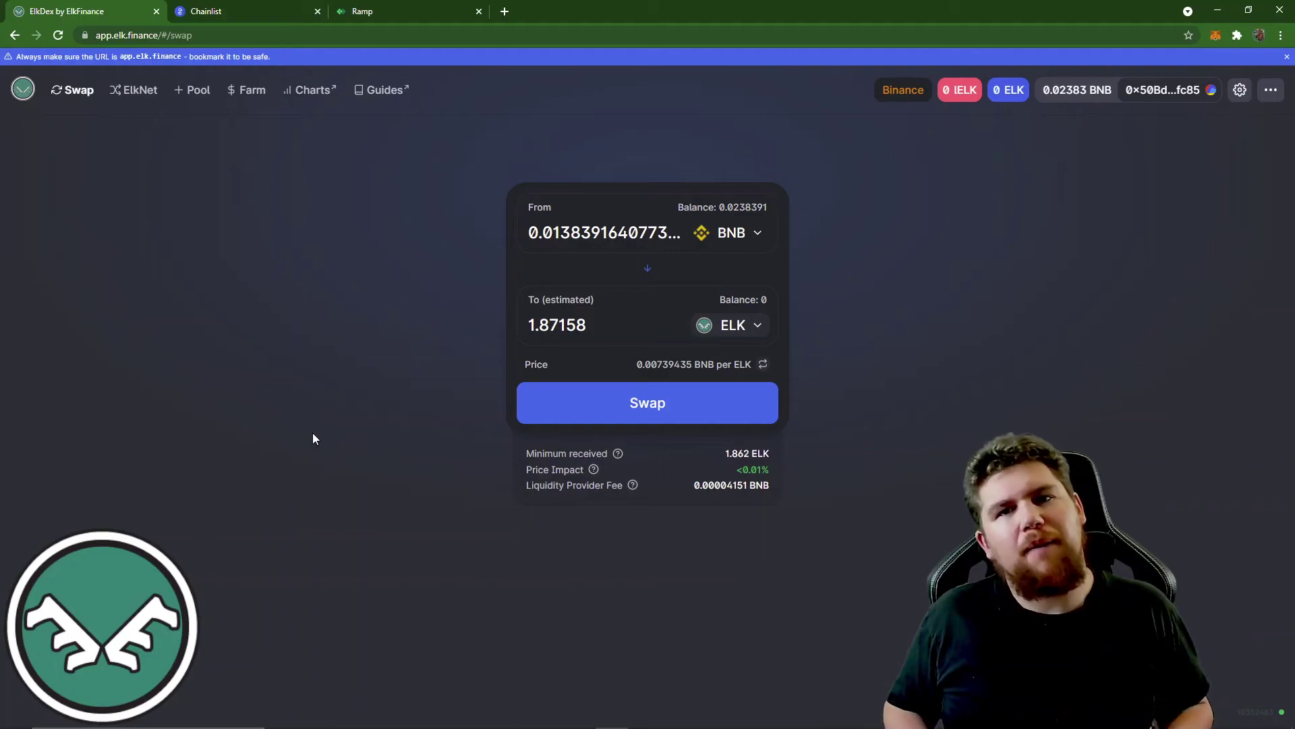
Open the ElkNet cross-chain transfer page, reload it and display the list of target chains.
{"action": "left_click", "coordinate": [139, 98]}
{"action": "left_click", "coordinate": [57, 35]}
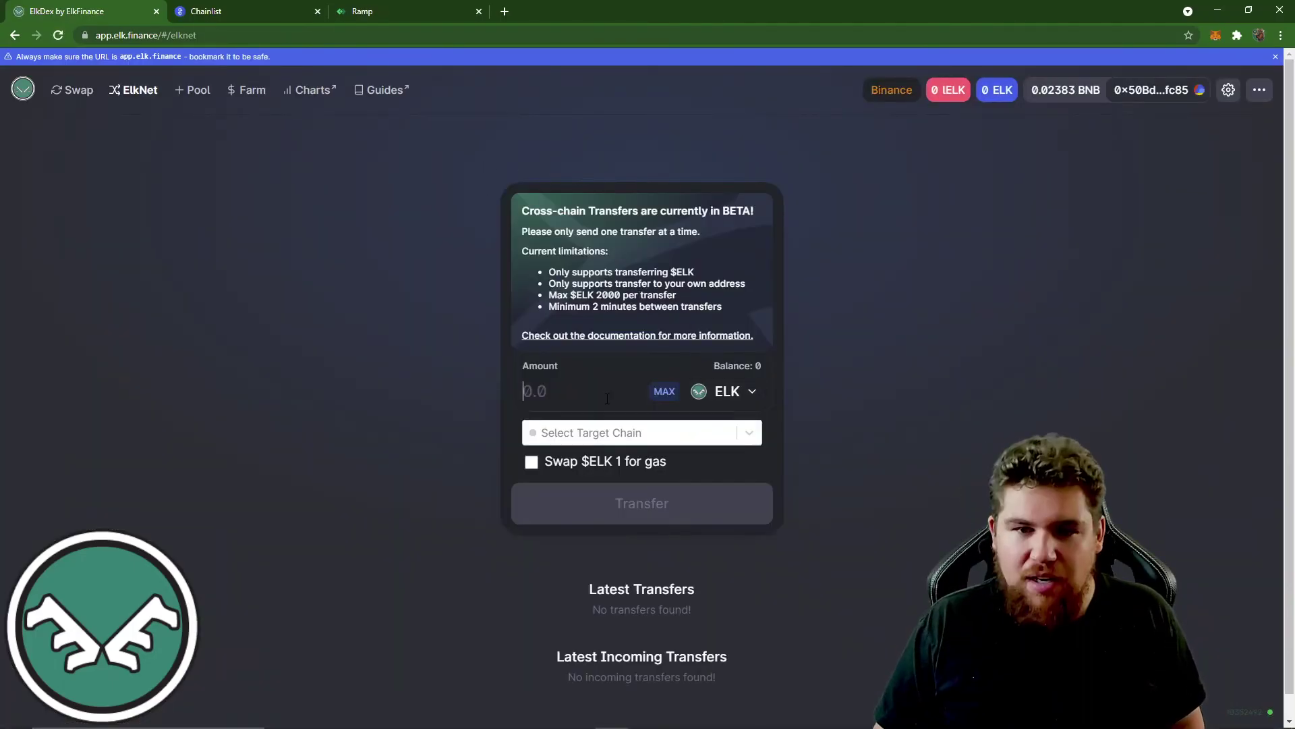
{"action": "left_click", "coordinate": [751, 433]}
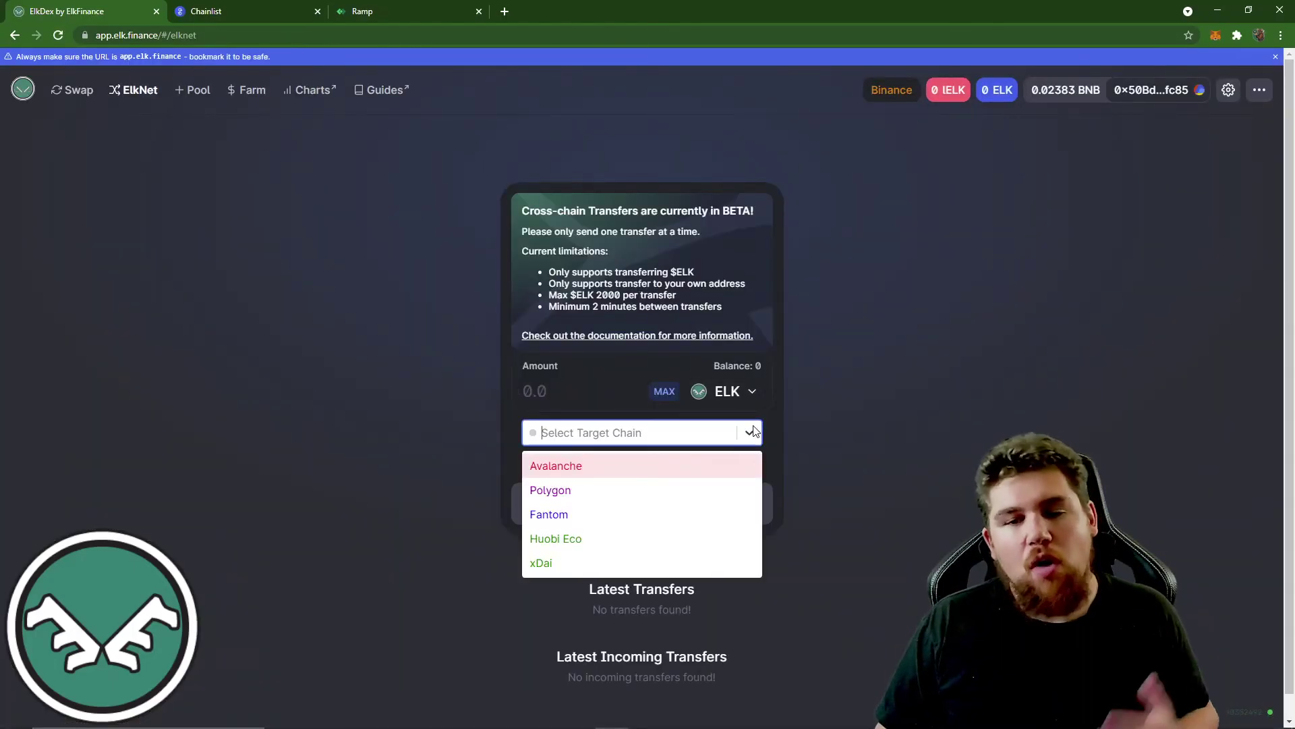